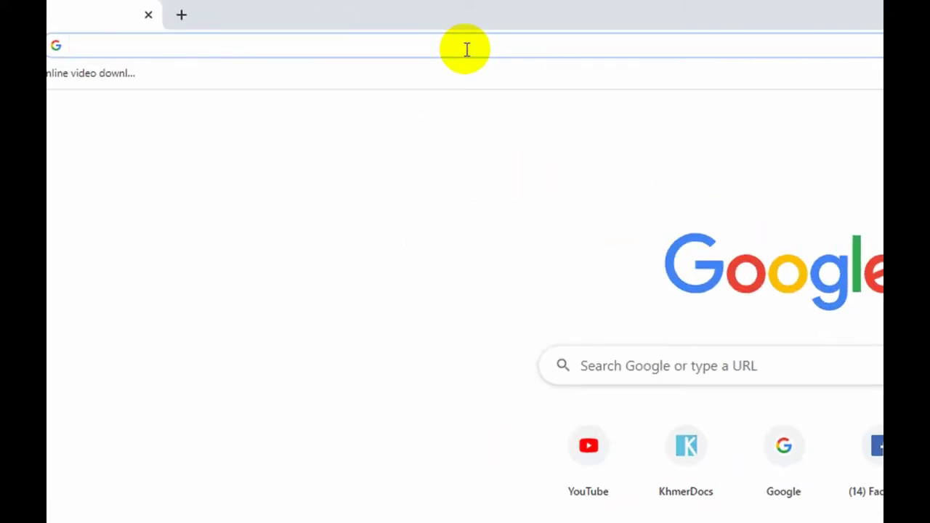
pyautogui.write('www.')
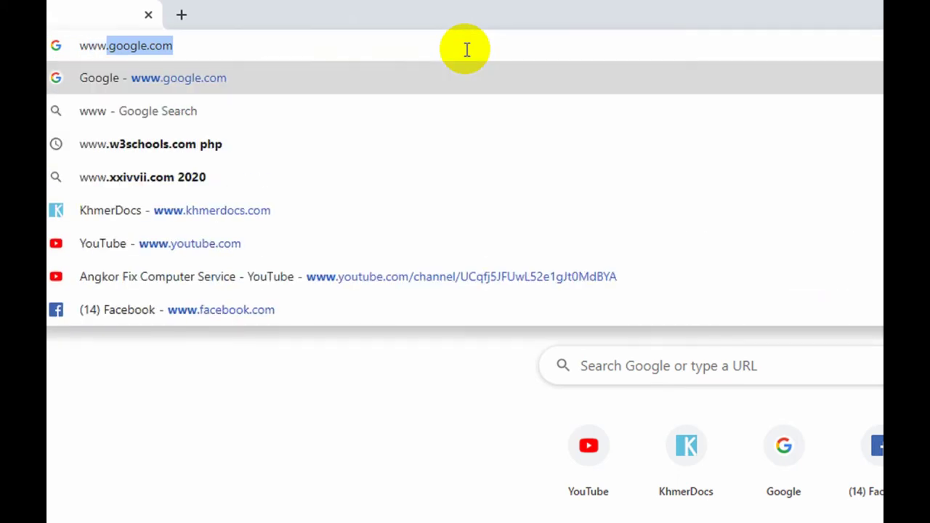
pyautogui.write('youtube.com')
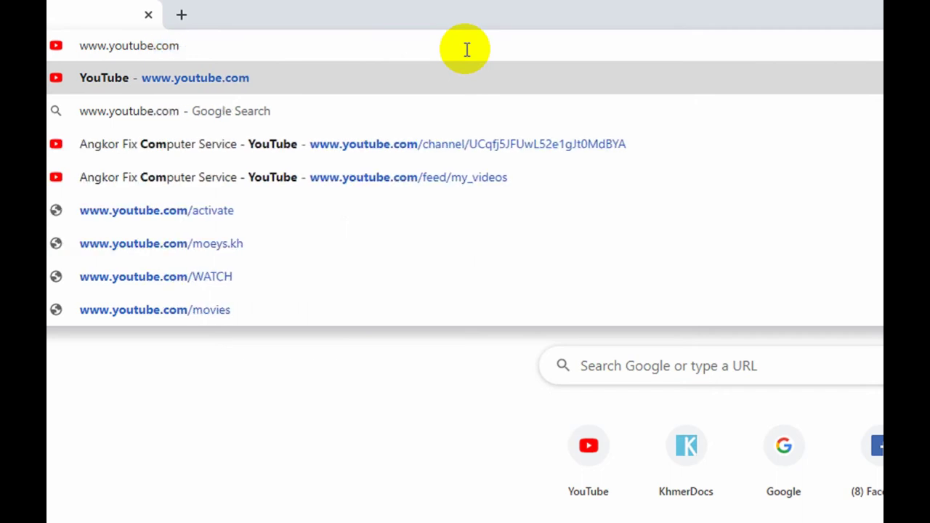
pyautogui.press('Return')
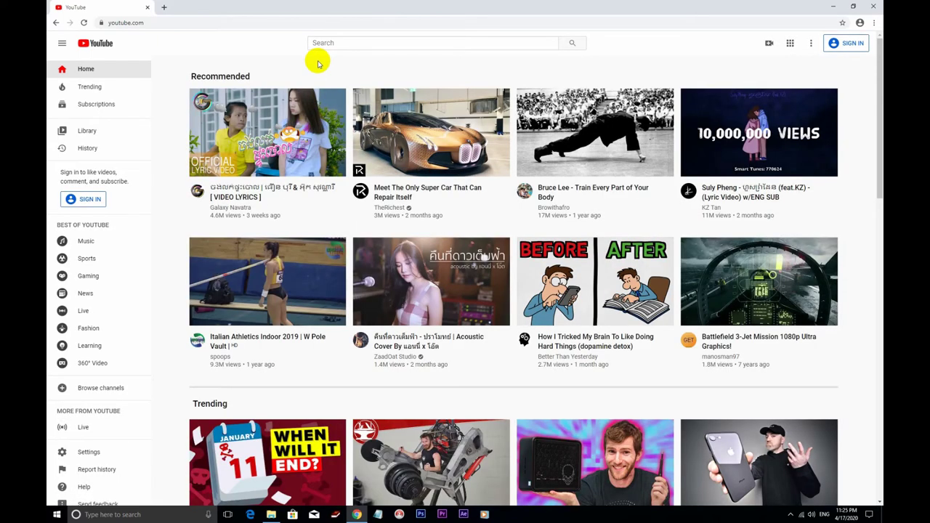
# - Search YouTube for 'Angkor Fix Computer Service', fixing the typo before searching
pyautogui.click(353, 44)
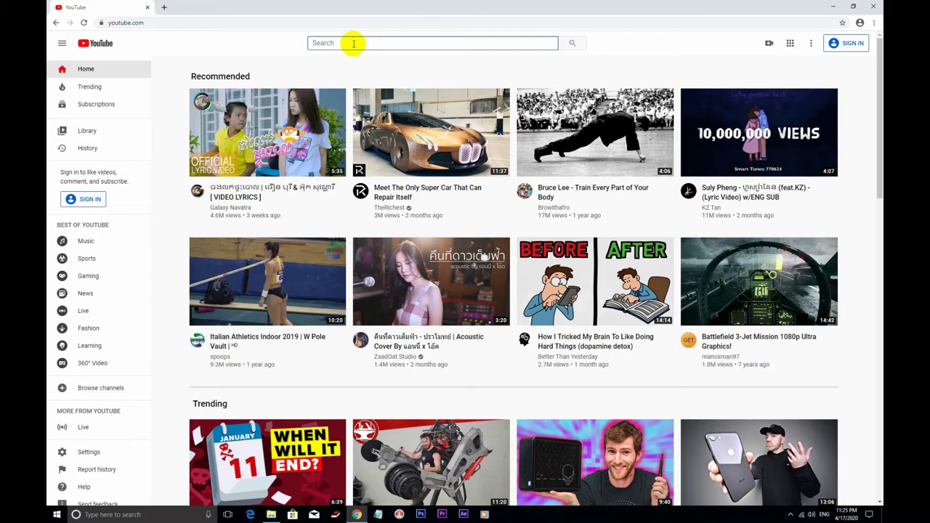
pyautogui.write('Angkor F')
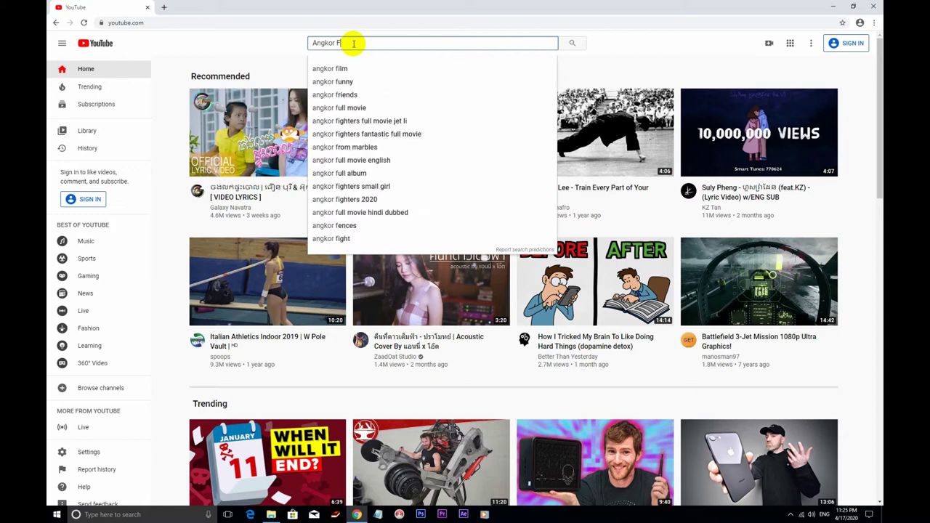
pyautogui.write('ix Chomputer ')
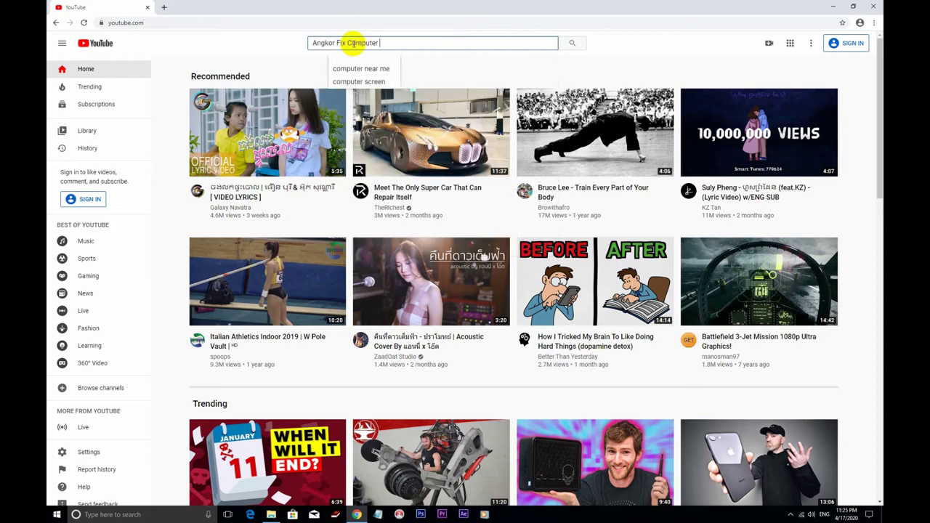
pyautogui.write('Serc\\')
pyautogui.press('BackSpace')
pyautogui.press('BackSpace')
pyautogui.write('vice')
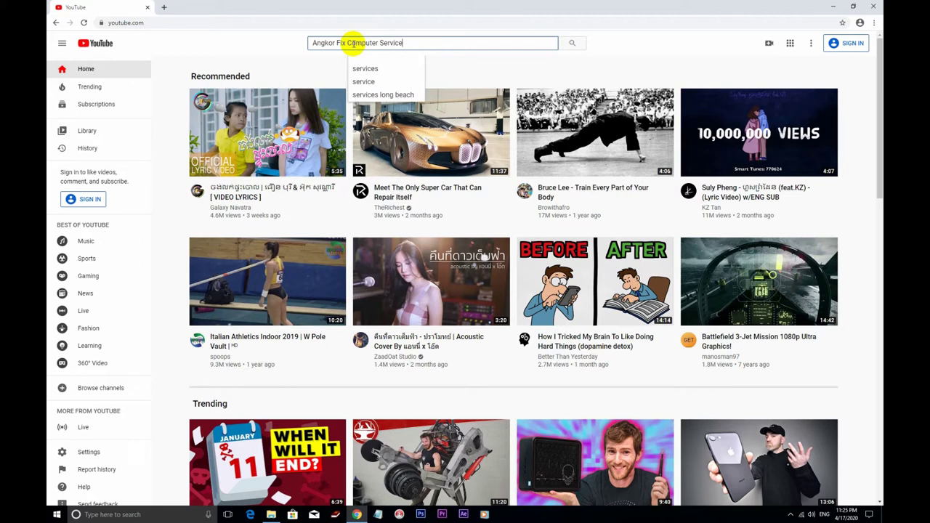
pyautogui.click(572, 46)
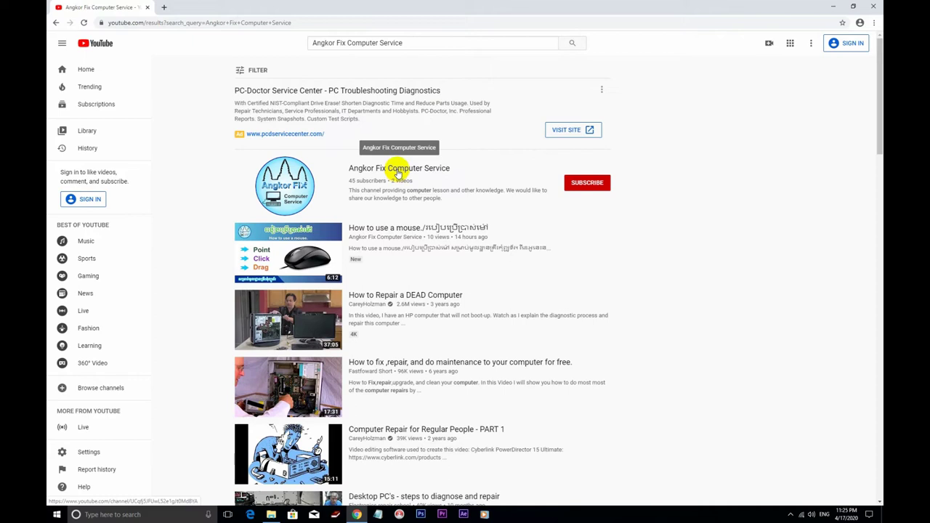
# - Open the Angkor Fix Computer Service channel and its 'Introduction of Computer for First Learning' video
pyautogui.click(398, 173)
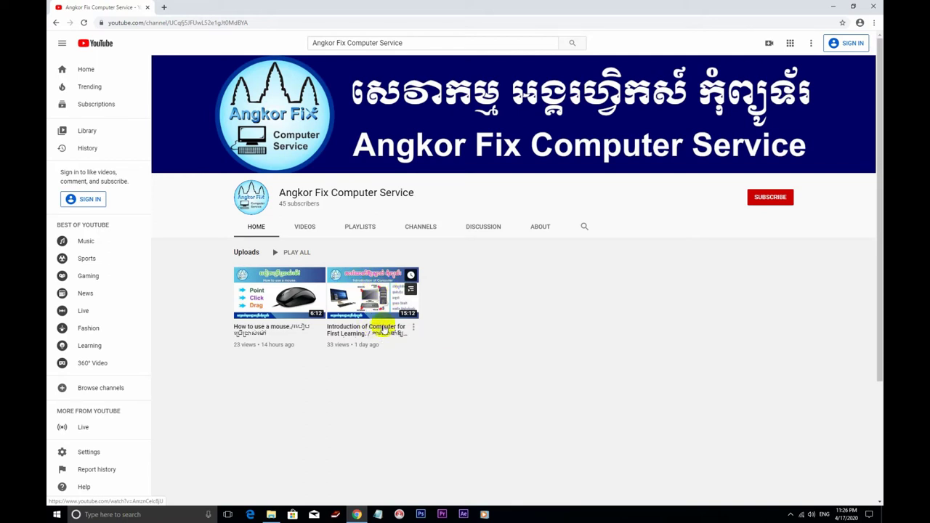
pyautogui.click(372, 330)
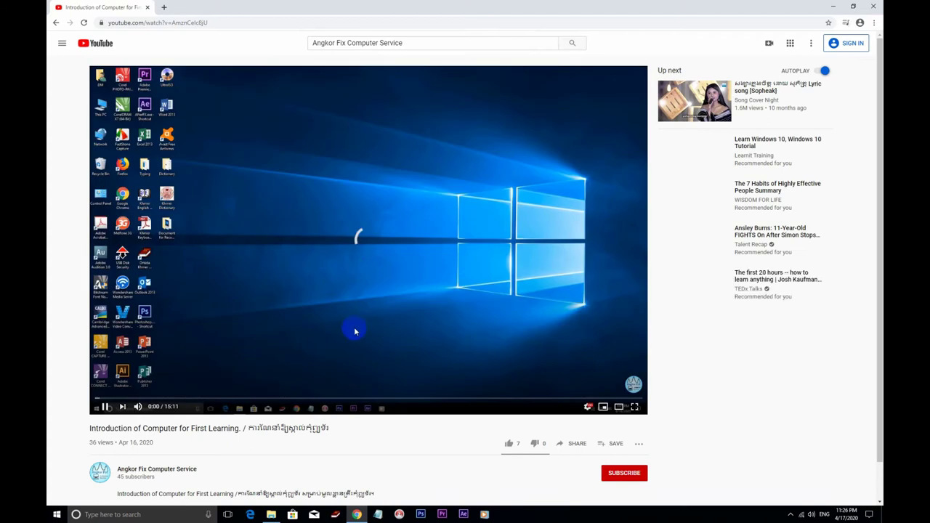
# - Pause the video, expand the description, and open the houstonlibrary.org keyboarding handout link
pyautogui.click(105, 408)
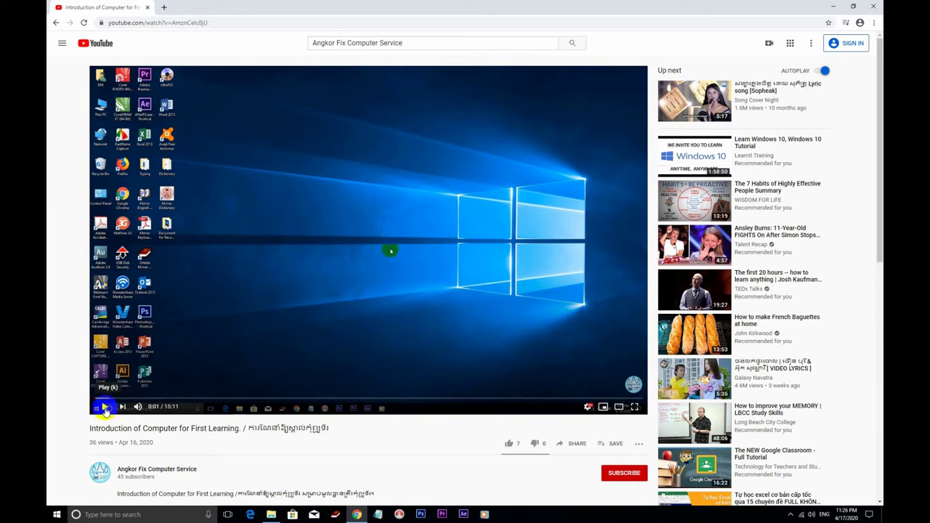
pyautogui.scroll(-3, 312, 419)
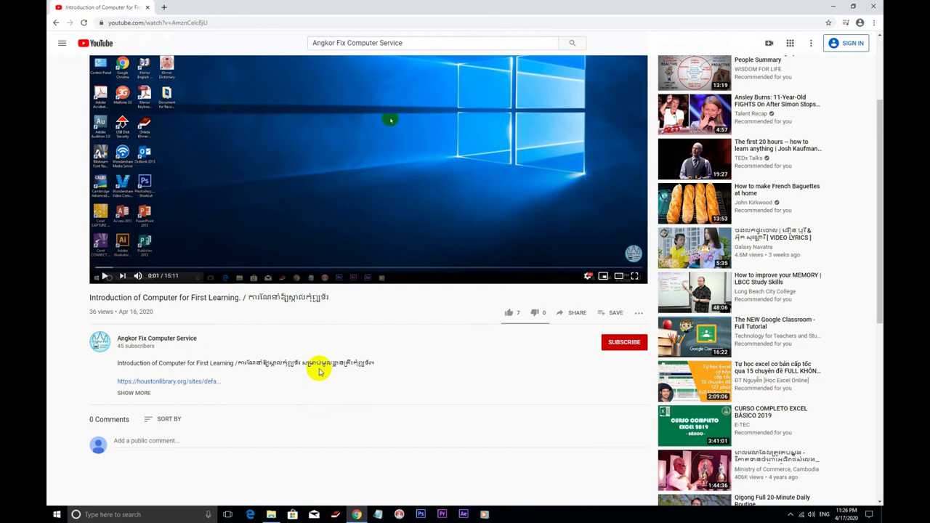
pyautogui.click(141, 395)
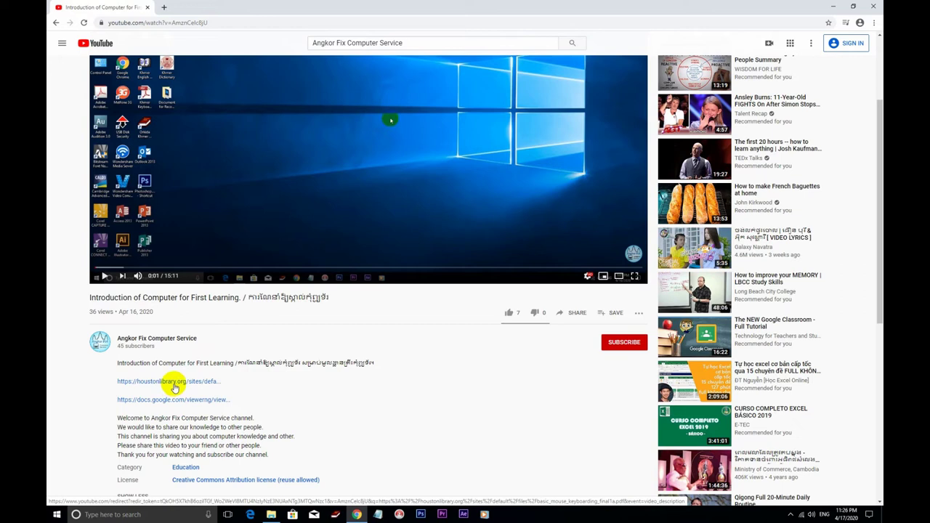
pyautogui.click(174, 385)
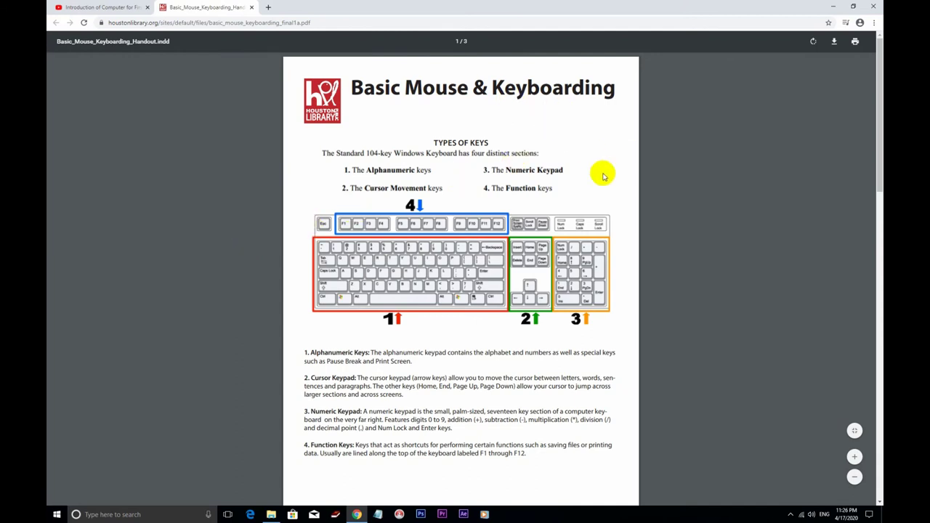
# - Scroll through the Basic Mouse & Keyboarding PDF and back up to page 1
pyautogui.scroll(-5, 602, 173)
pyautogui.scroll(-3, 602, 176)
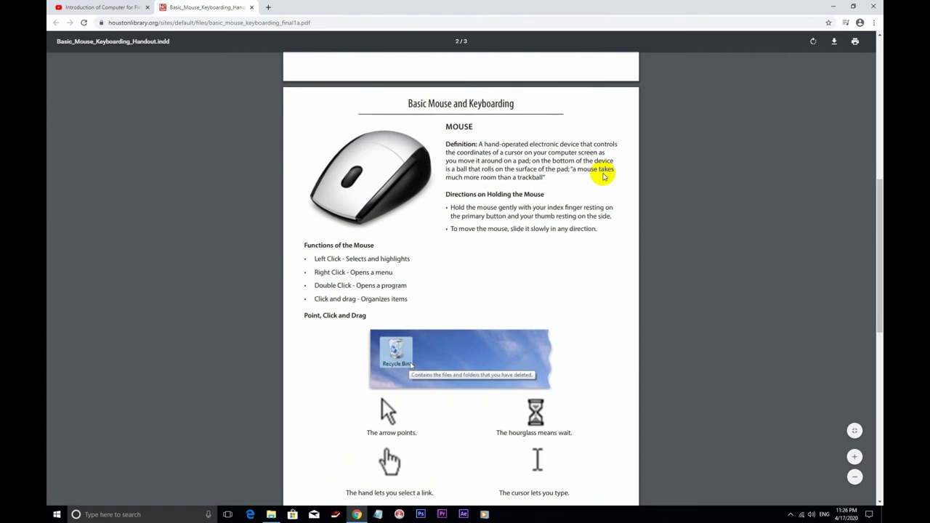
pyautogui.scroll(2, 602, 176)
pyautogui.scroll(3, 602, 176)
pyautogui.scroll(1, 603, 175)
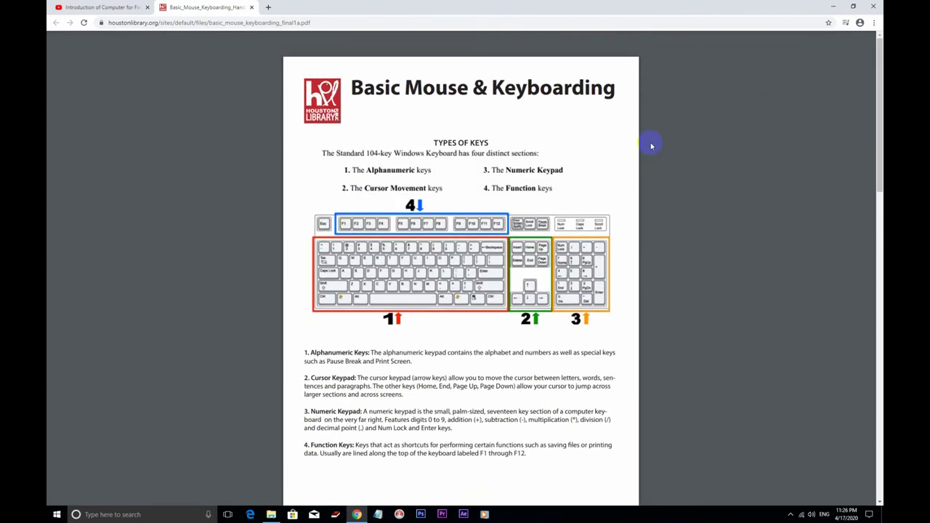
pyautogui.moveTo(827, 58)
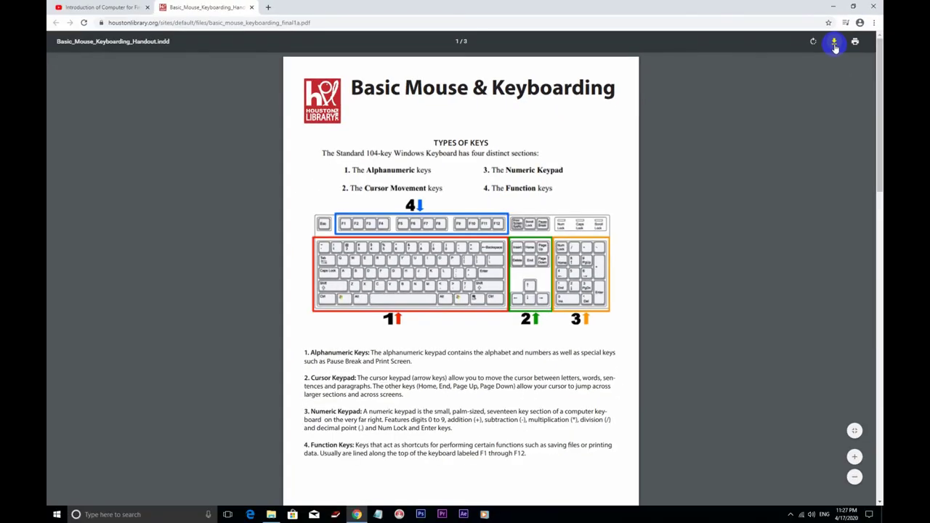
# - Download the handout PDF into Downloads as basic_mouse_keyboarding_final1a.pdf
pyautogui.click(834, 43)
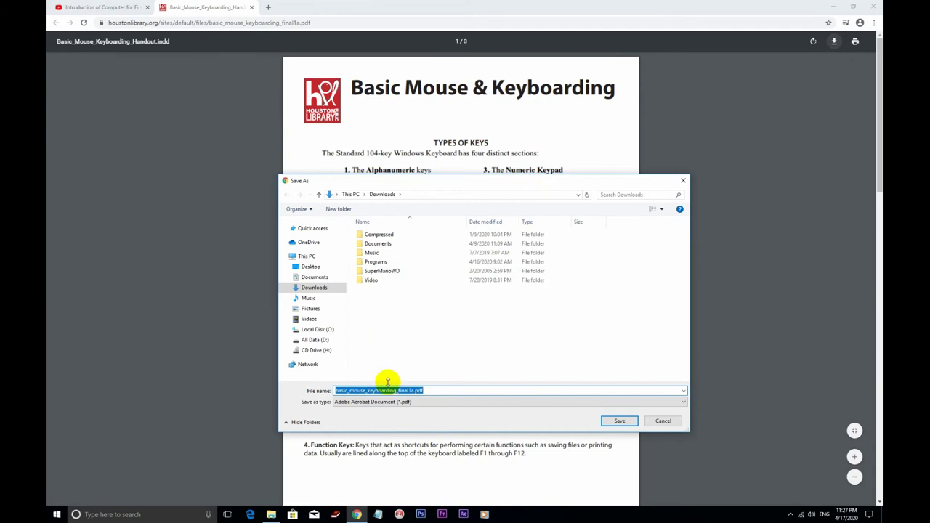
pyautogui.click(424, 390)
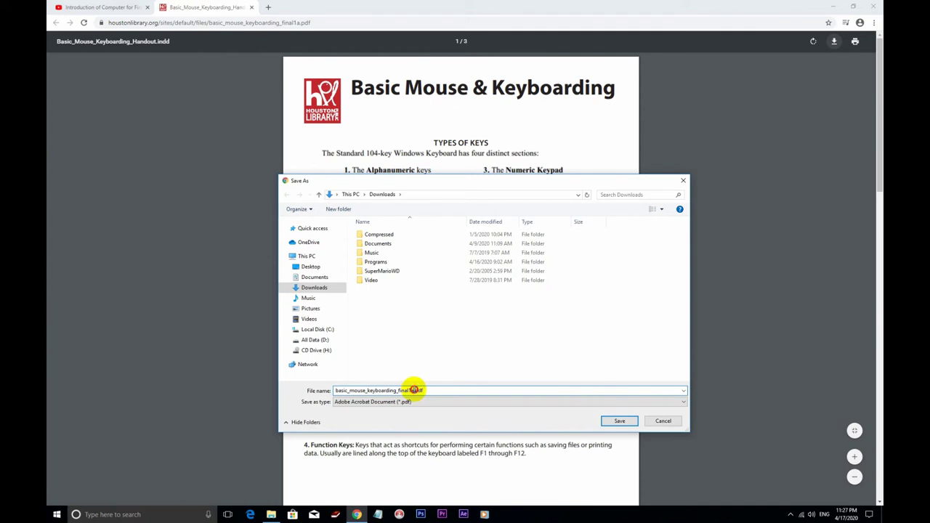
pyautogui.moveTo(424, 390); pyautogui.dragTo(323, 389)
pyautogui.click(425, 391)
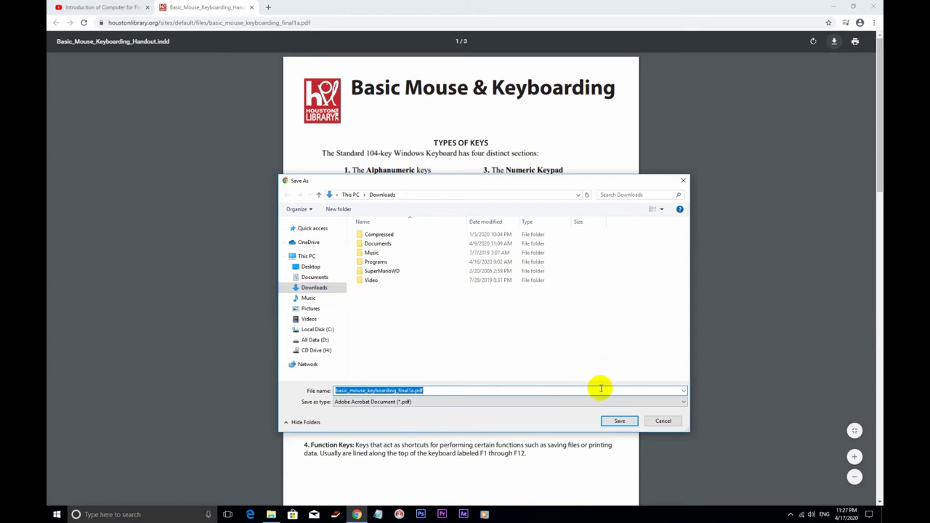
pyautogui.click(619, 422)
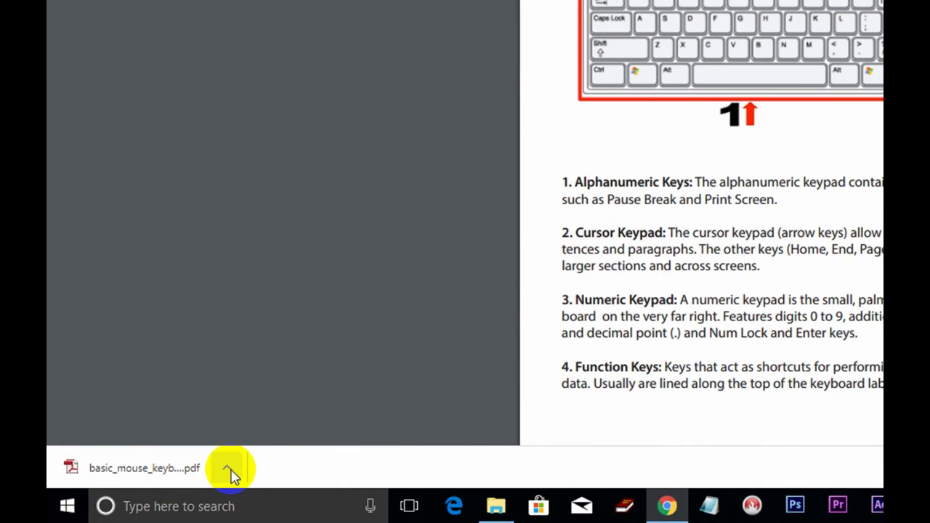
# - Show basic_mouse_keyboarding_final1a.pdf in its folder from Chrome's download list
pyautogui.click(229, 473)
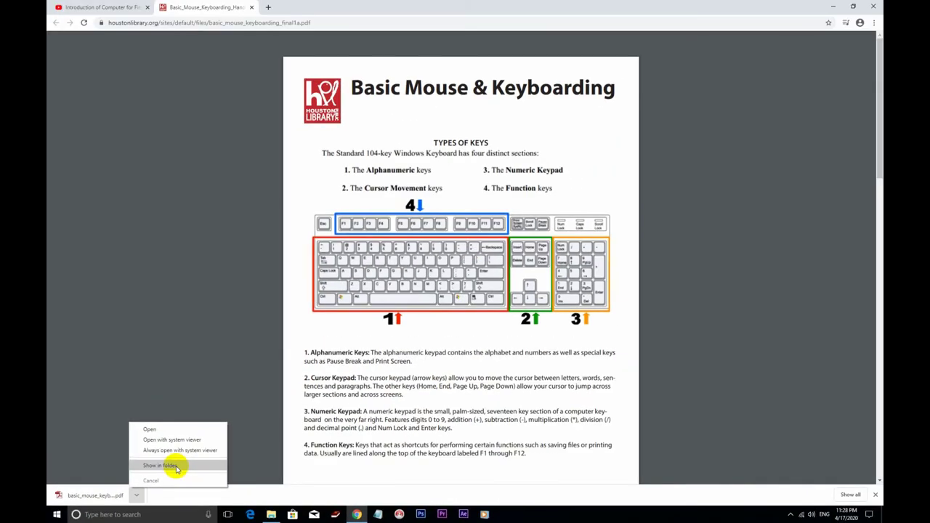
pyautogui.click(177, 467)
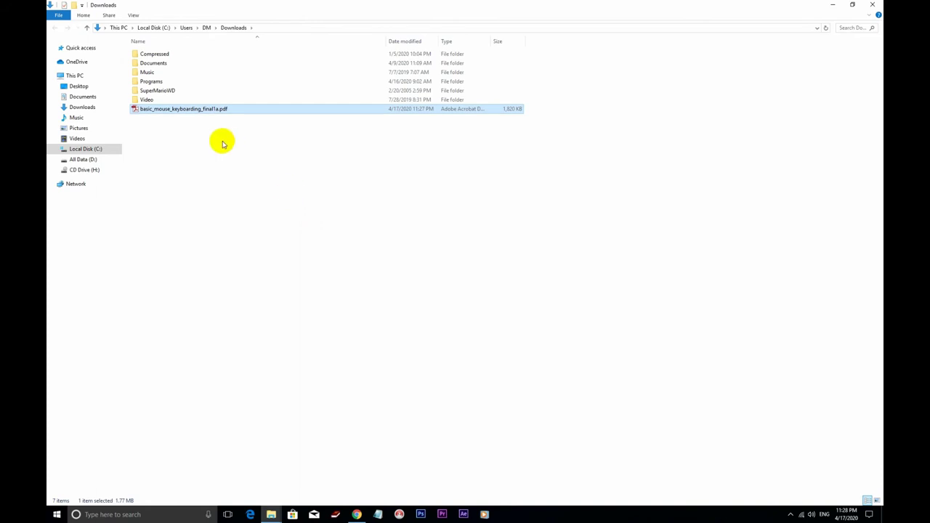
# - Open basic_mouse_keyboarding_final1a.pdf from Downloads in Adobe Acrobat Pro
pyautogui.click(185, 110)
pyautogui.press('Escape')
pyautogui.doubleClick(180, 110)
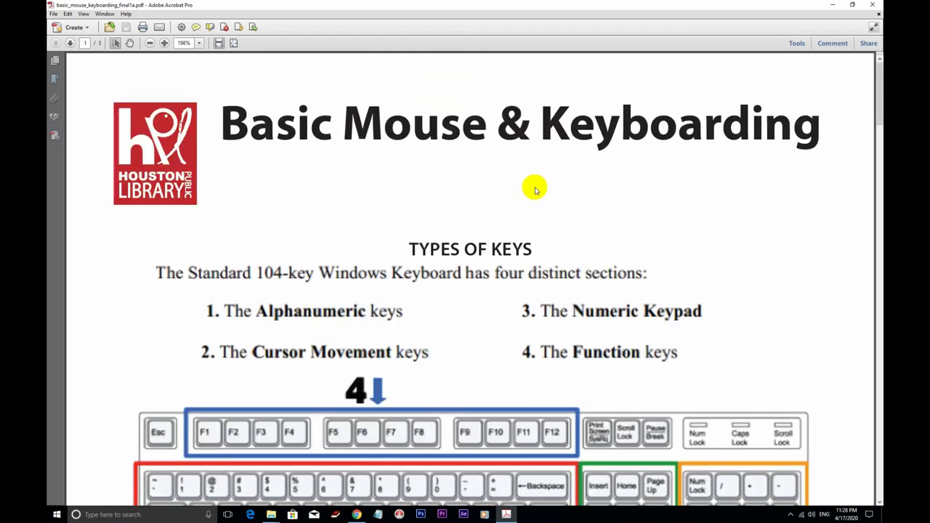
# - Scroll through the keyboarding handout in Acrobat, then close Acrobat
pyautogui.scroll(-1, 528, 173)
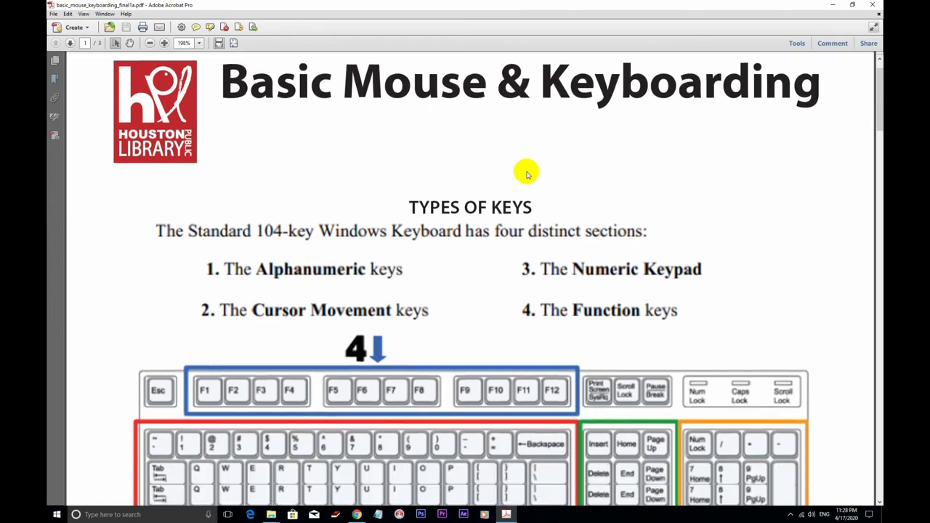
pyautogui.scroll(1, 528, 173)
pyautogui.scroll(-2, 526, 171)
pyautogui.scroll(-1, 527, 170)
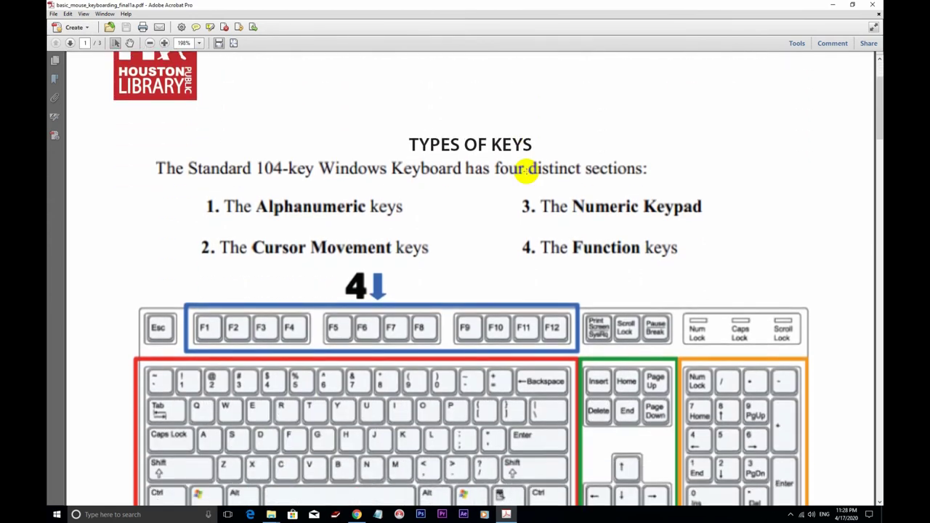
pyautogui.scroll(-1, 528, 169)
pyautogui.scroll(-1, 526, 169)
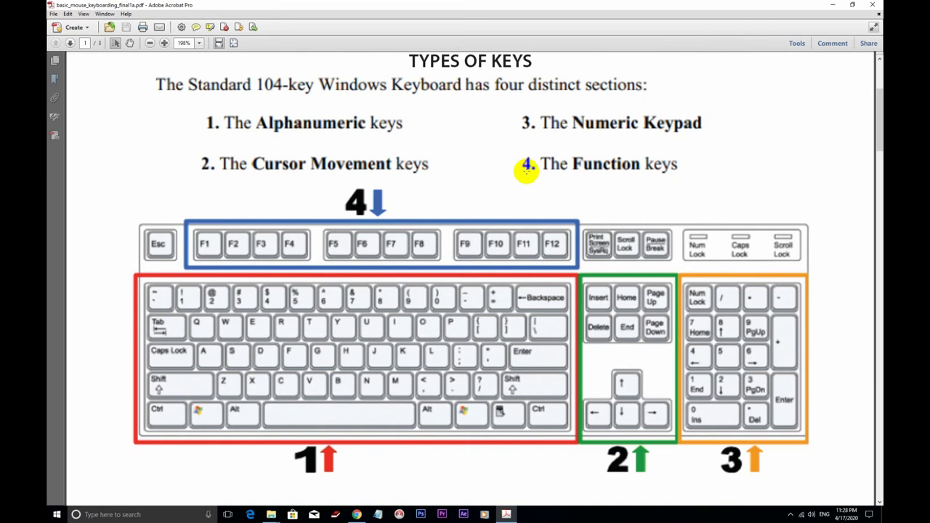
pyautogui.scroll(3, 526, 170)
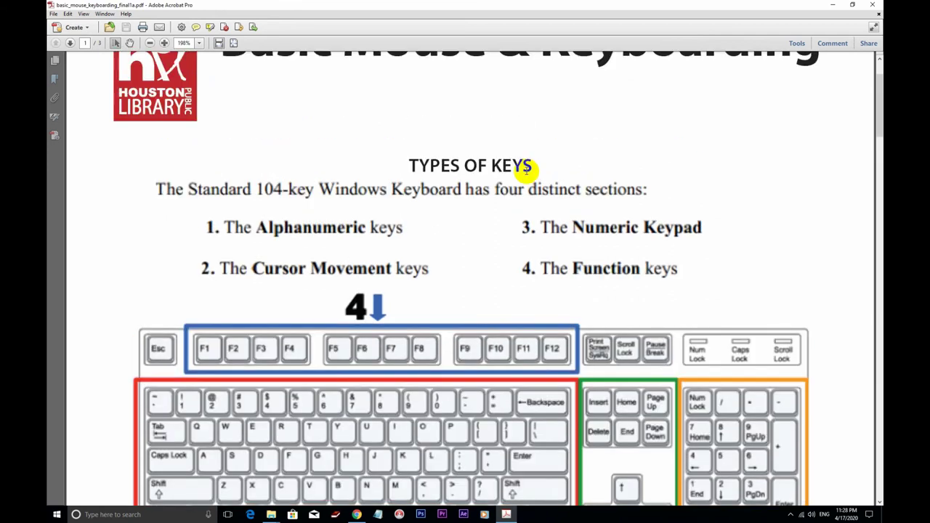
pyautogui.scroll(2, 556, 143)
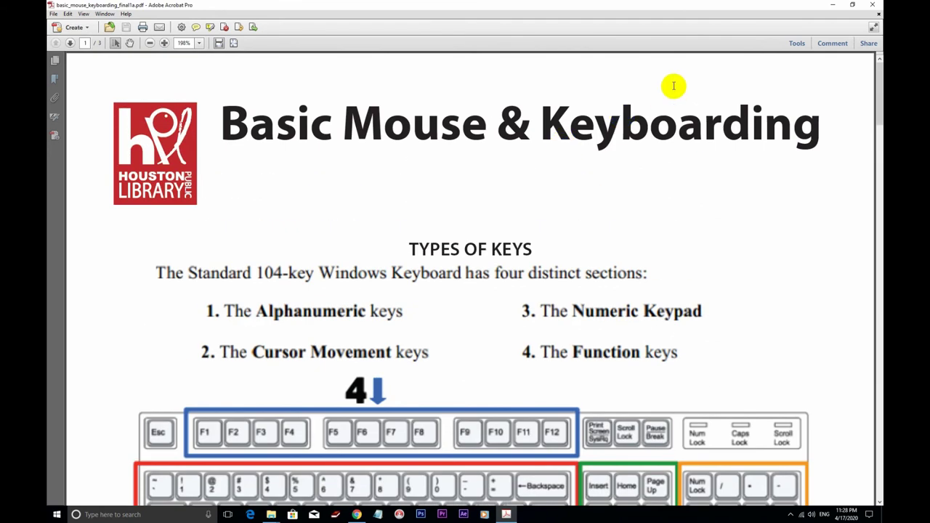
pyautogui.click(872, 5)
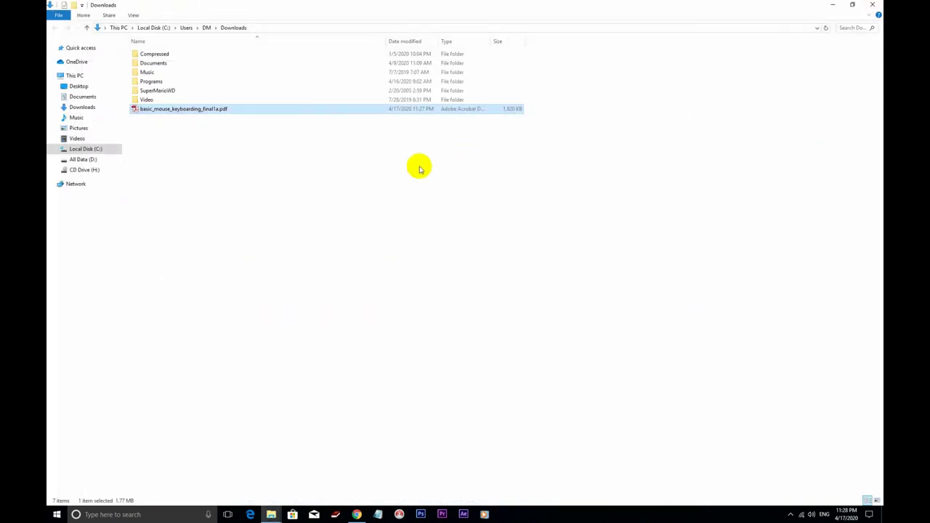
# - Deselect the PDF in Downloads and bring Chrome's handout tab back to the front
pyautogui.click(249, 153)
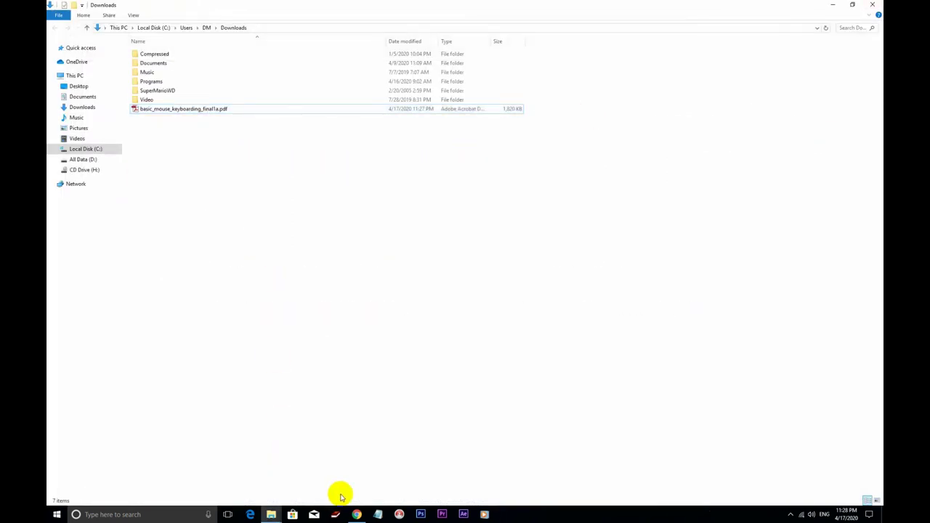
pyautogui.click(357, 514)
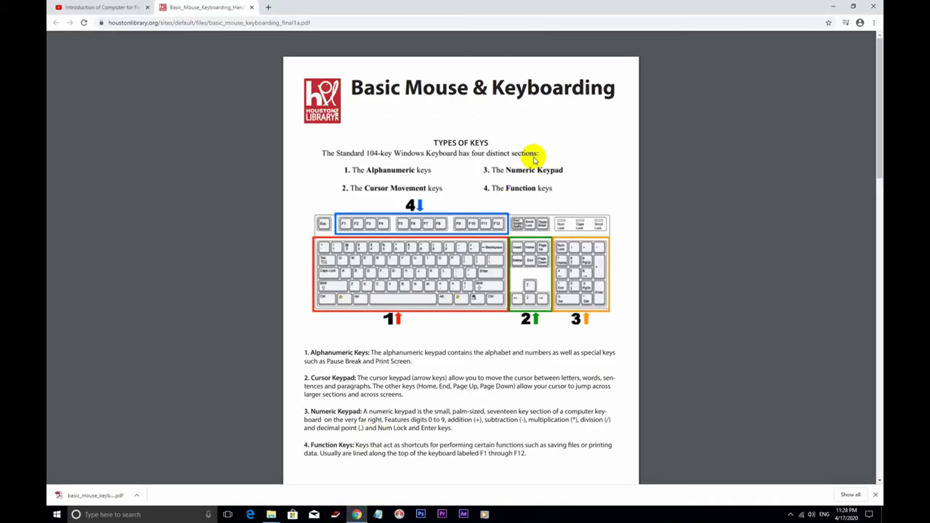
# - Close the keyboarding PDF and open the description's docs.google.com link to the Khmer computer guide
pyautogui.click(250, 9)
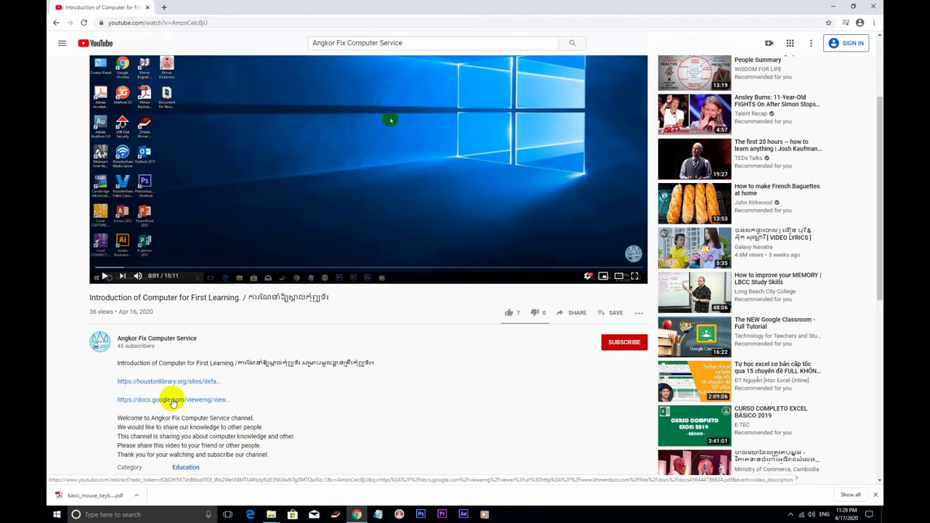
pyautogui.click(173, 402)
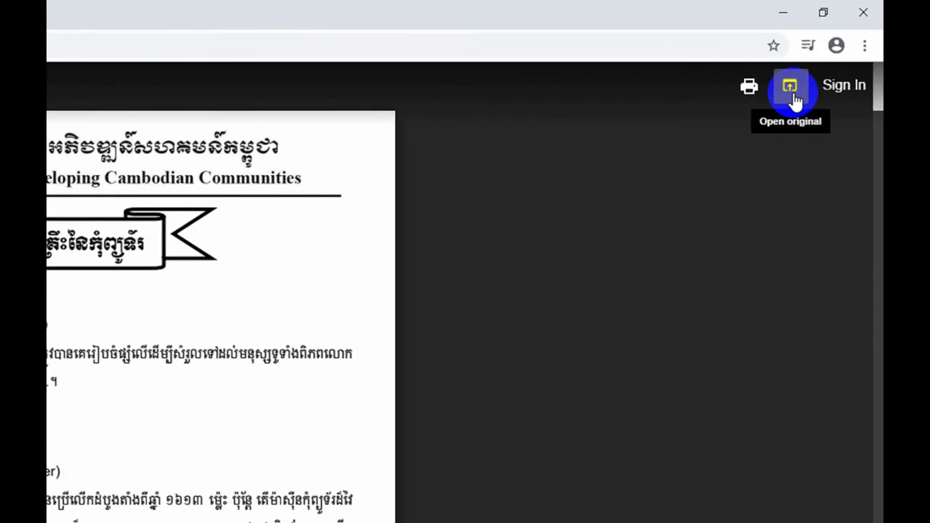
# - Open the original docs456444786634.pdf from the Google Docs viewer and start downloading it
pyautogui.click(792, 91)
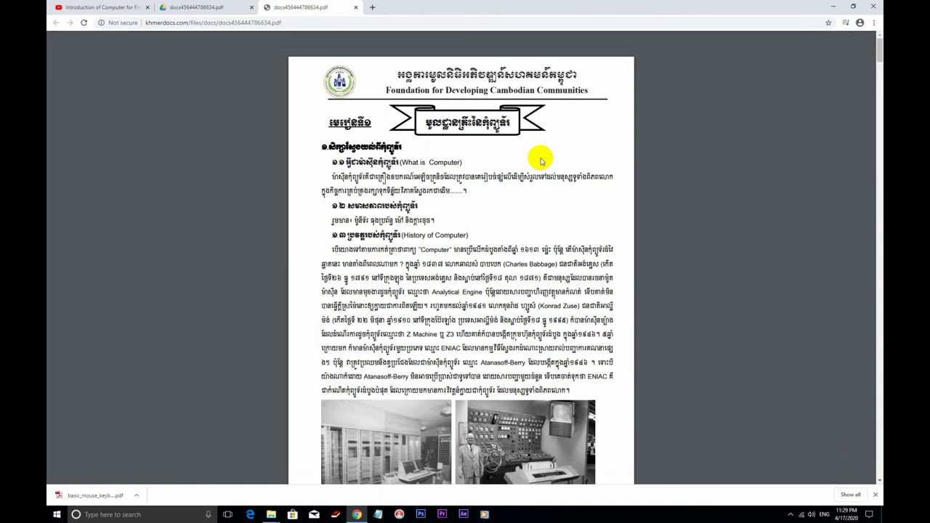
pyautogui.moveTo(789, 58)
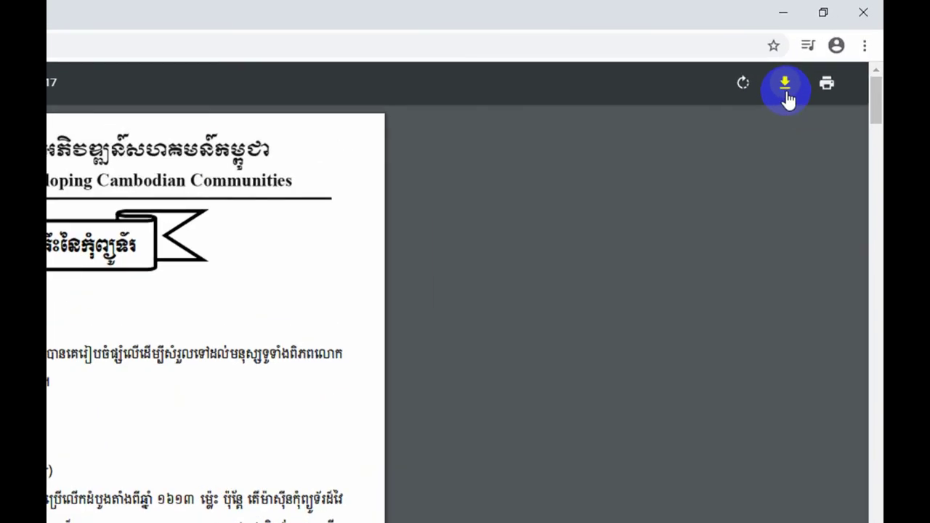
pyautogui.click(786, 90)
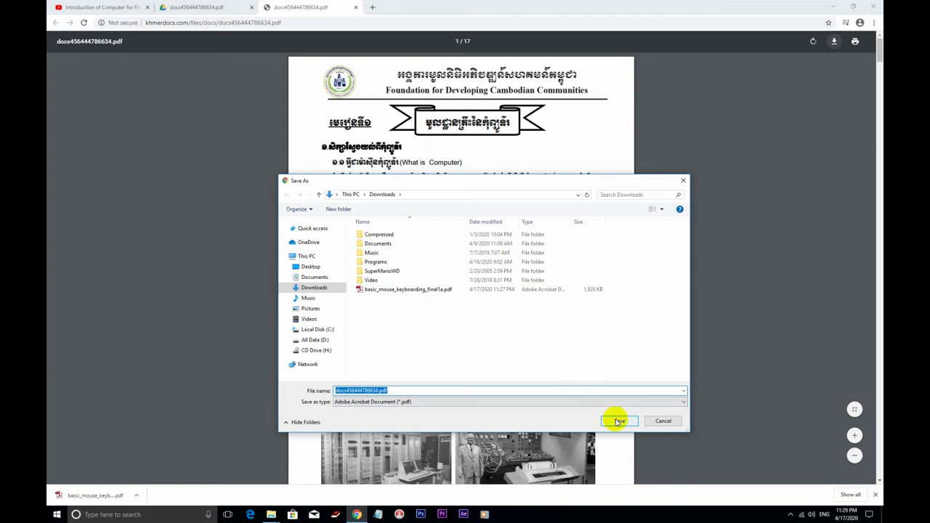
# - Save docs456444786634.pdf in Downloads and reveal it in File Explorer via Show in folder
pyautogui.click(618, 422)
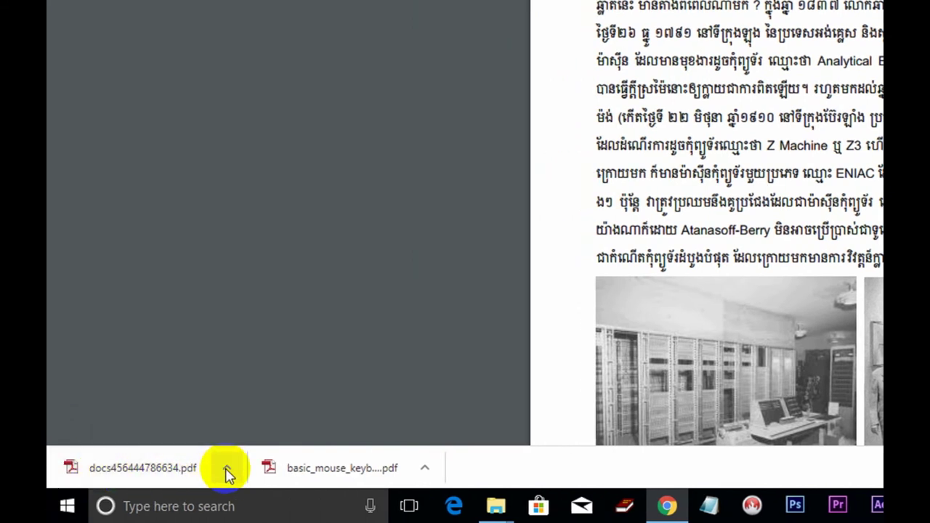
pyautogui.click(226, 470)
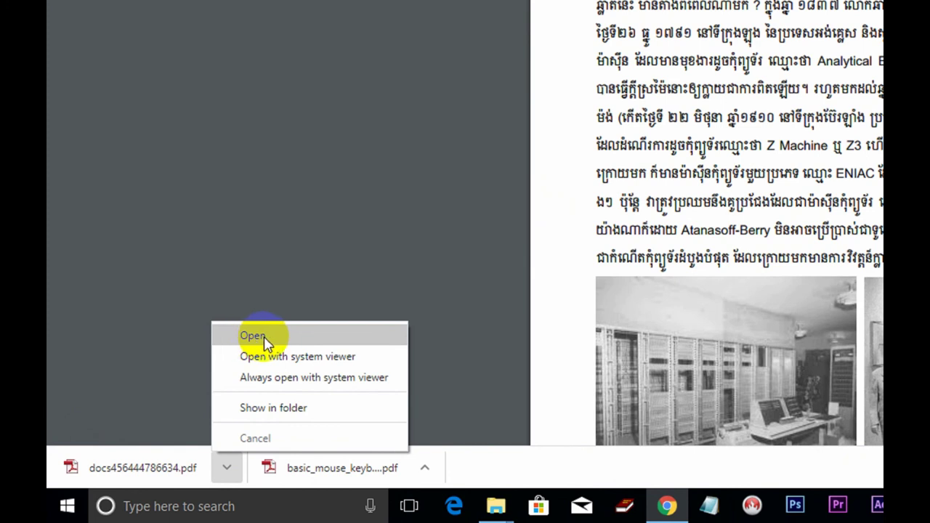
pyautogui.click(279, 410)
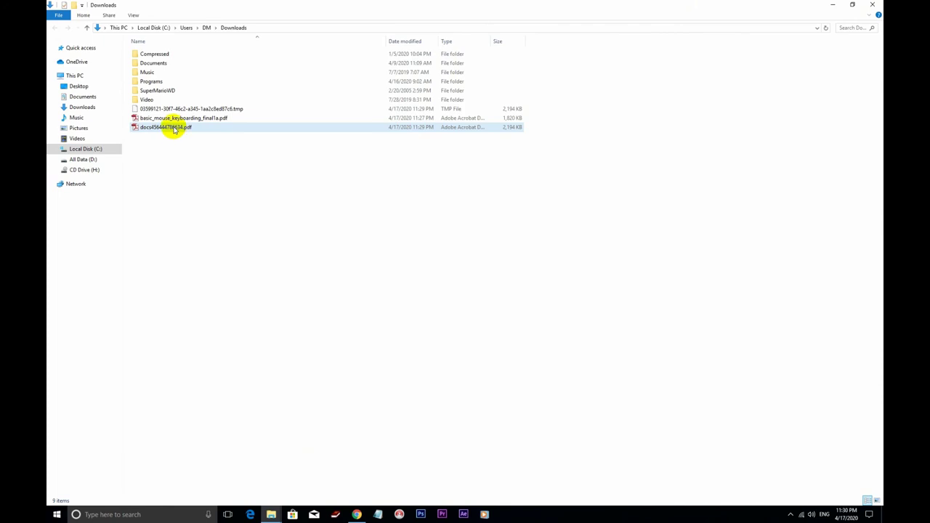
# - Highlight both downloaded PDFs in Downloads a few times, then return to Chrome
pyautogui.click(174, 129)
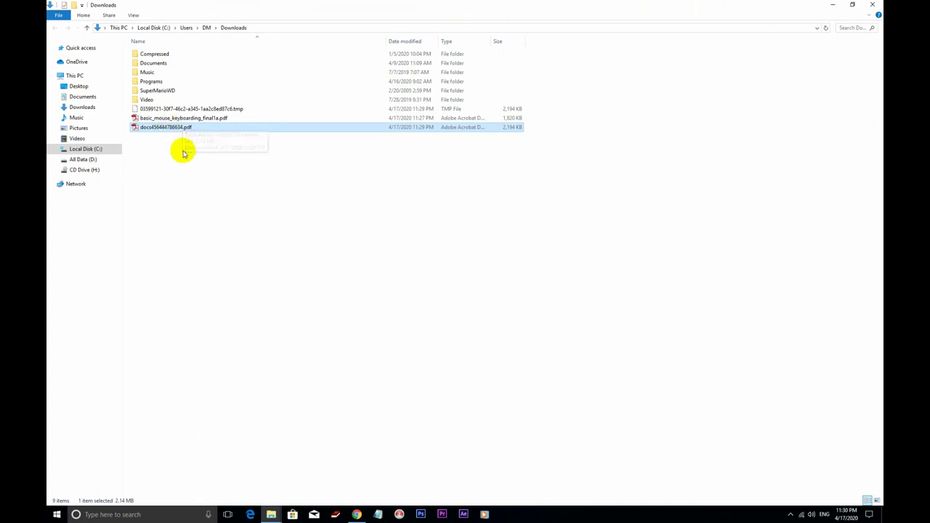
pyautogui.click(184, 154)
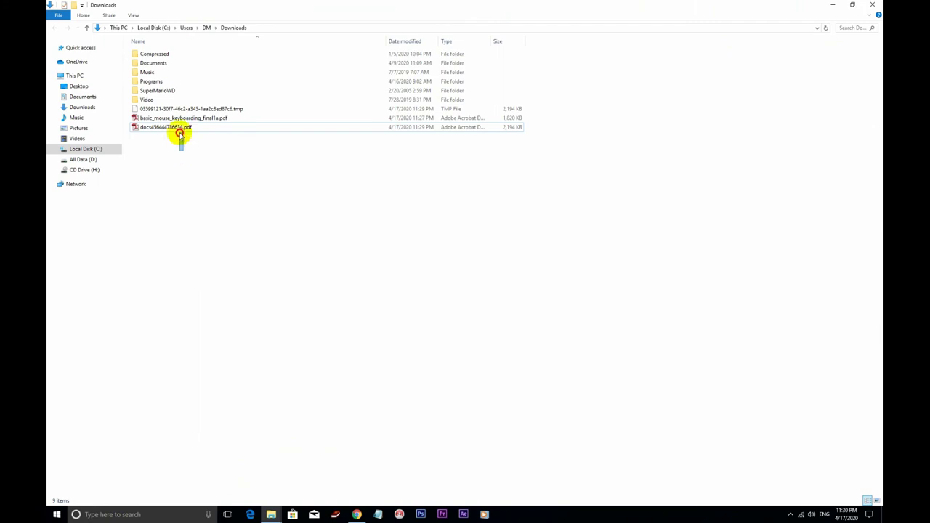
pyautogui.moveTo(183, 153); pyautogui.dragTo(179, 120)
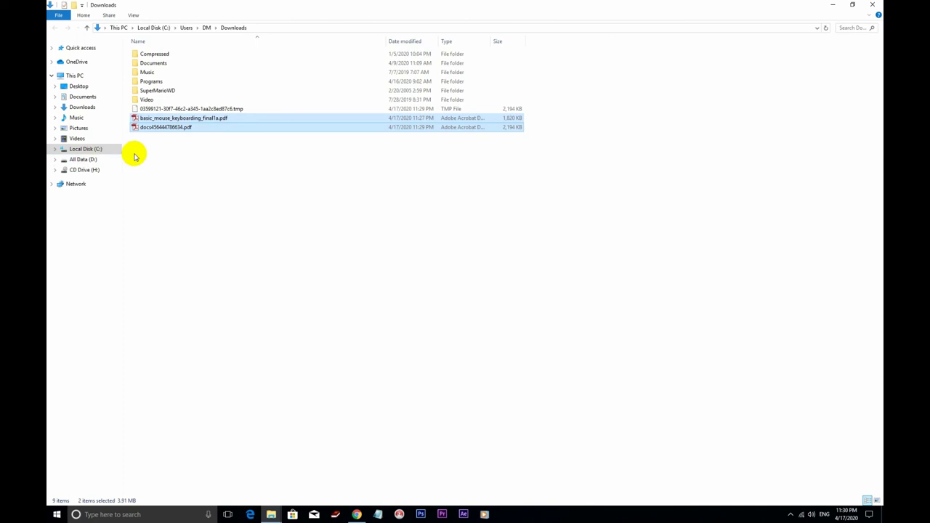
pyautogui.click(173, 142)
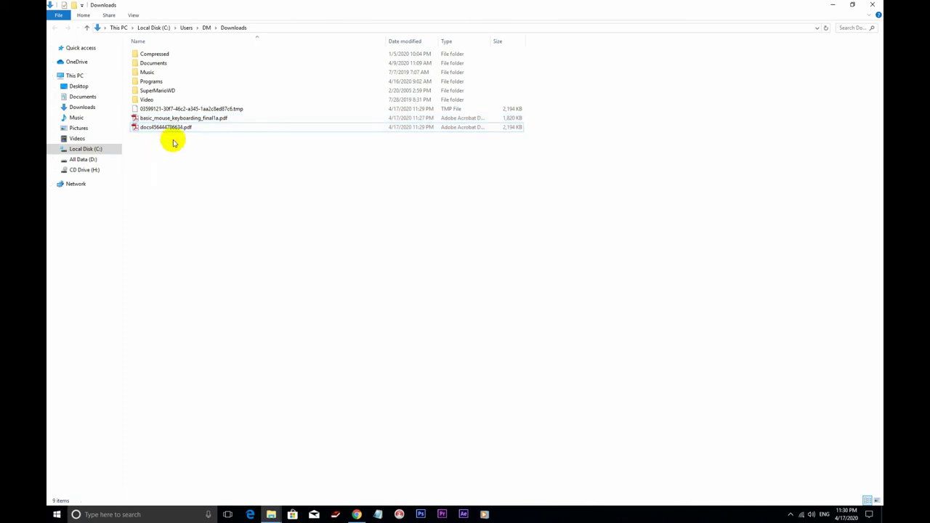
pyautogui.moveTo(175, 145); pyautogui.dragTo(170, 119)
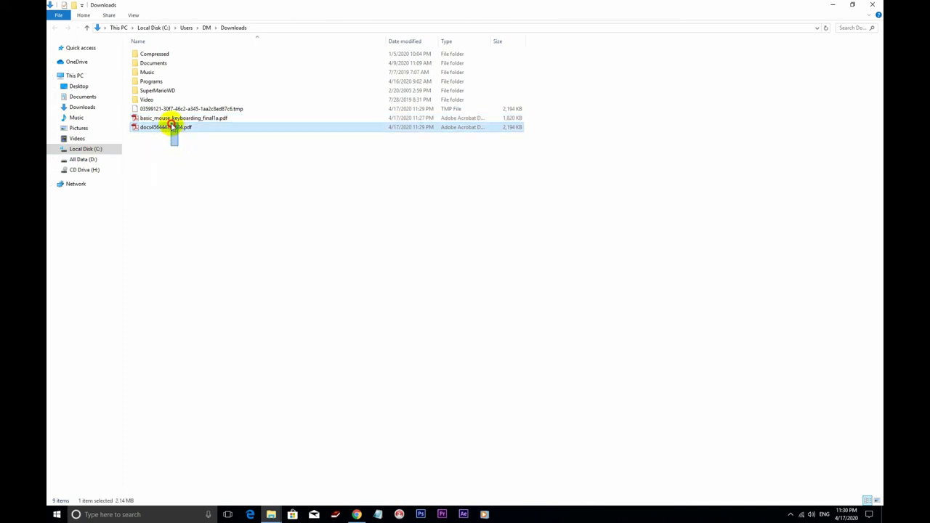
pyautogui.click(188, 159)
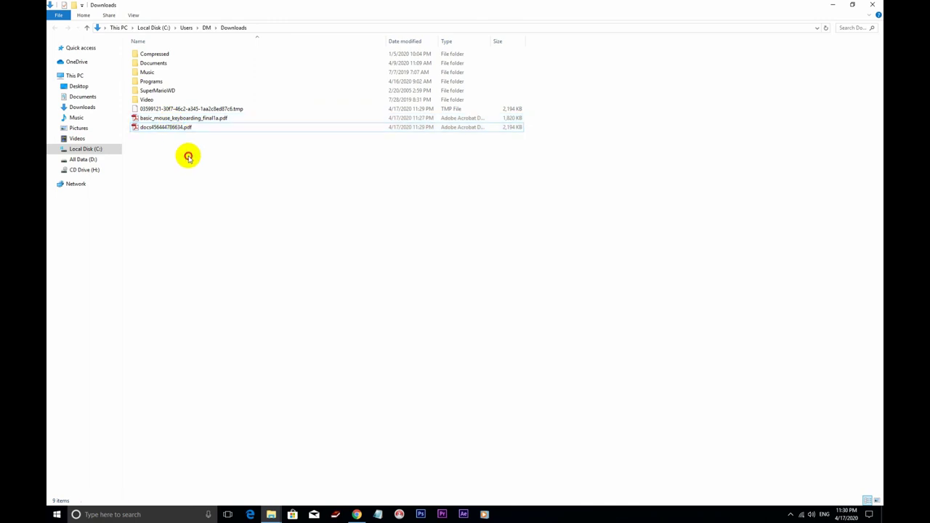
pyautogui.moveTo(187, 156); pyautogui.dragTo(181, 122)
pyautogui.click(187, 158)
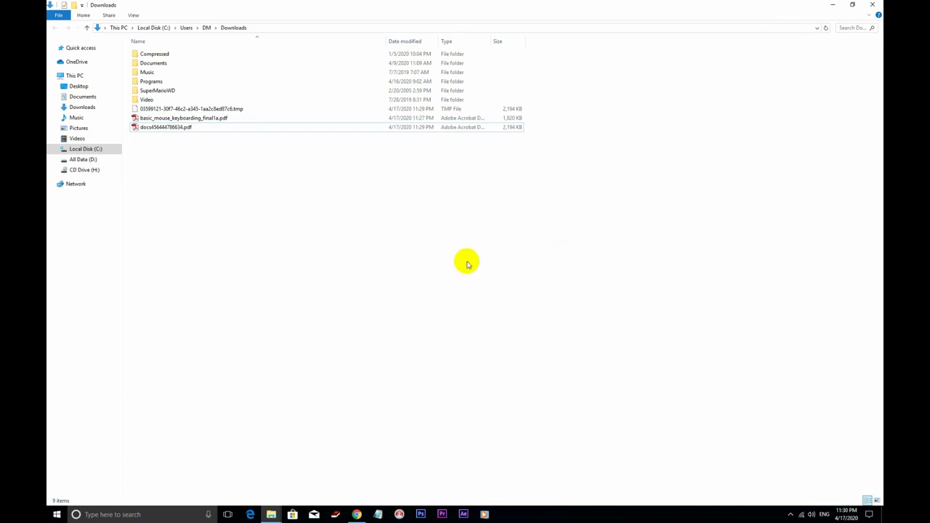
pyautogui.click(356, 515)
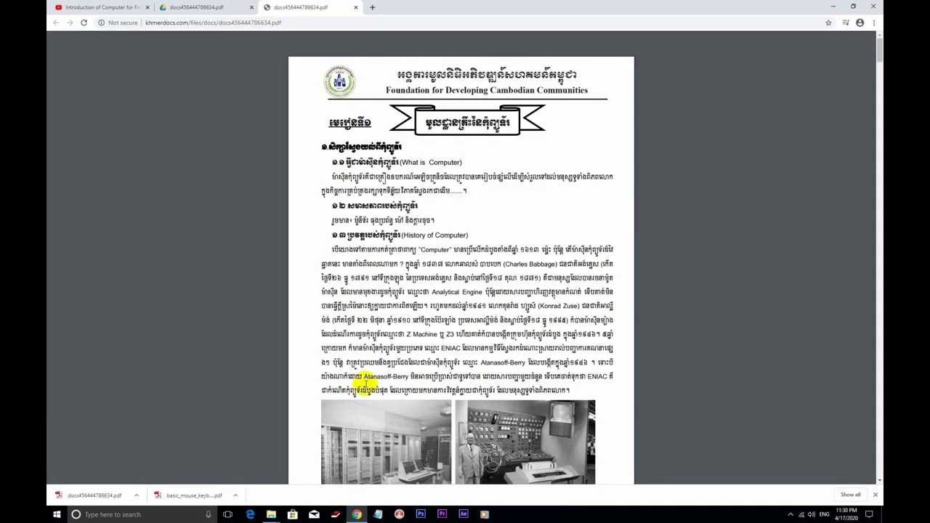
# - Close the khmerdocs PDF tab and the Google Docs viewer tab
pyautogui.click(356, 8)
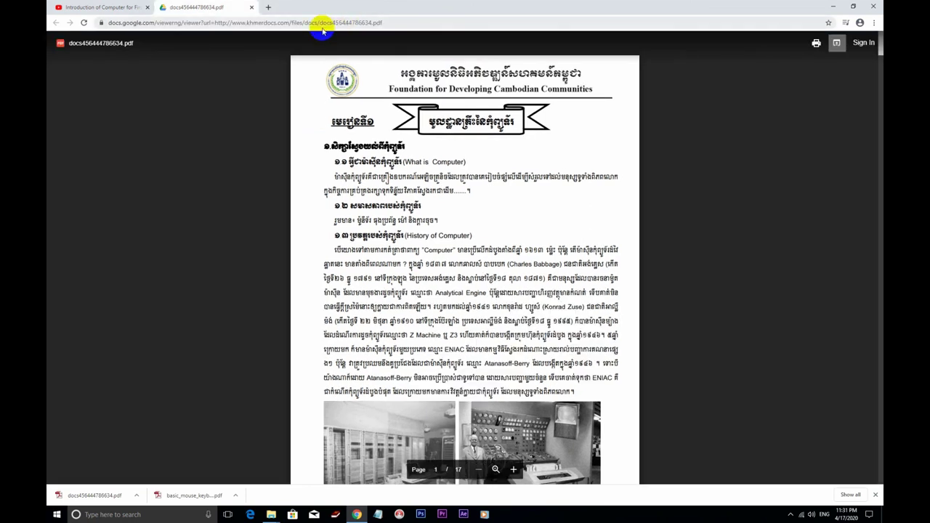
pyautogui.click(253, 8)
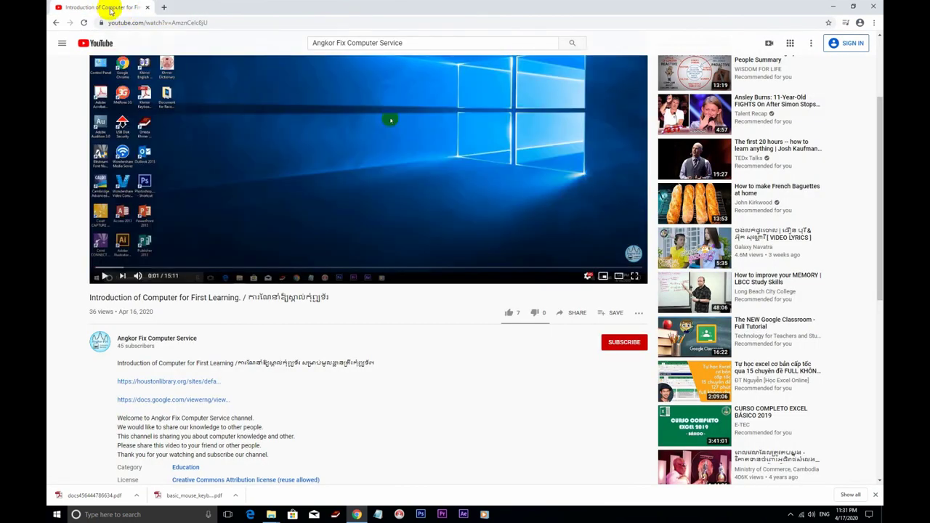